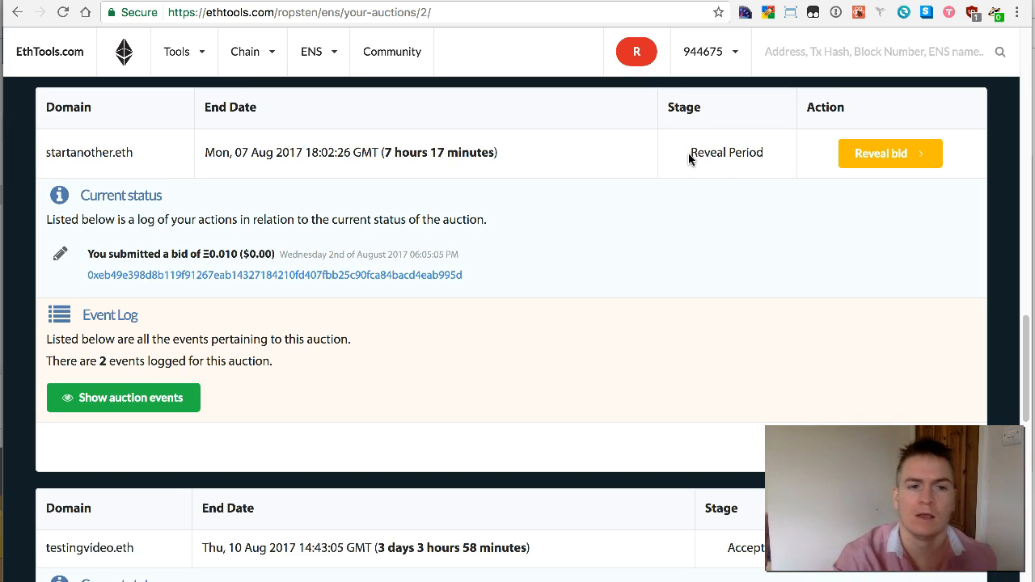
pyautogui.click(870, 166)
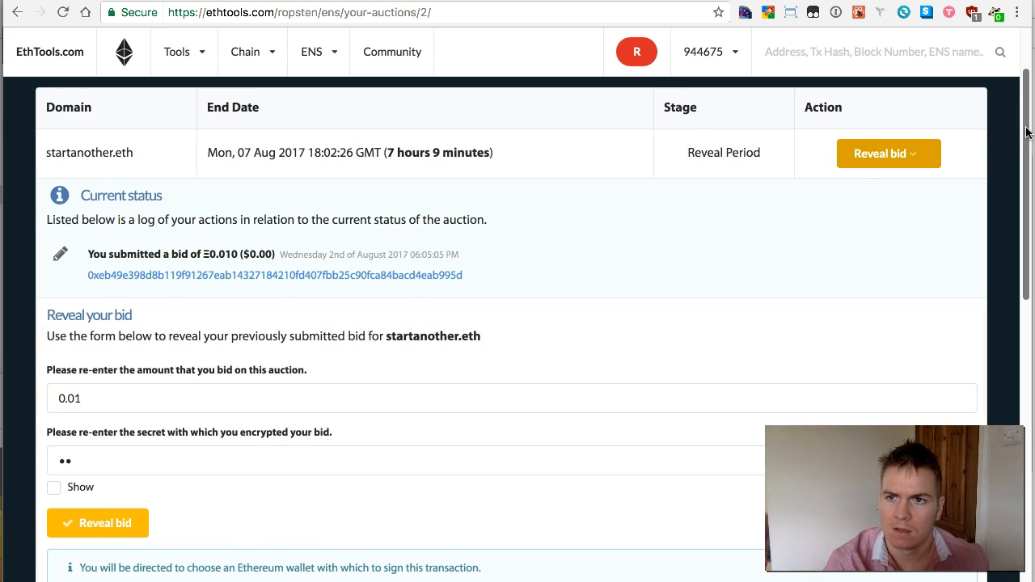
pyautogui.scroll(-3, 1031, 172)
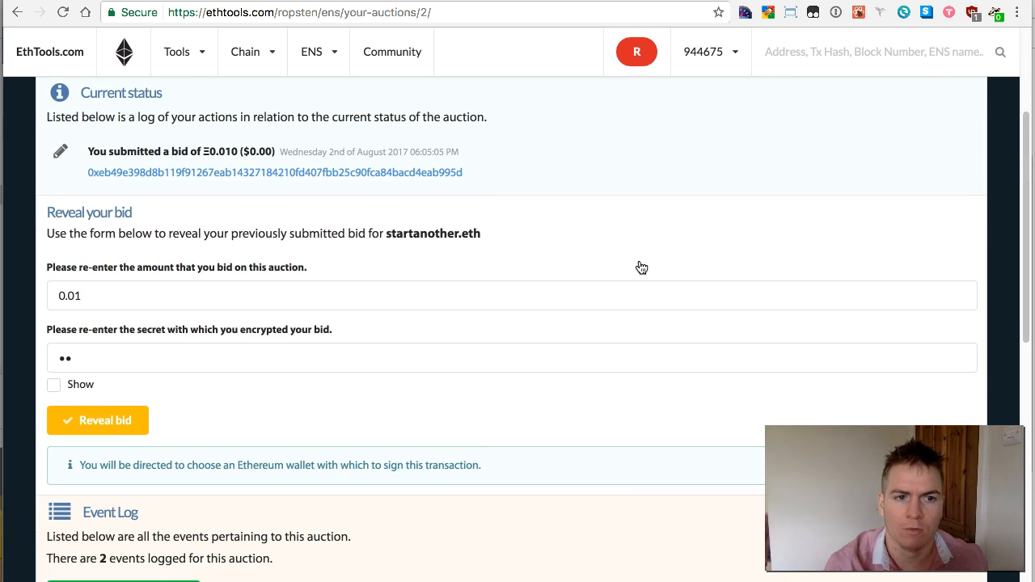
pyautogui.click(54, 387)
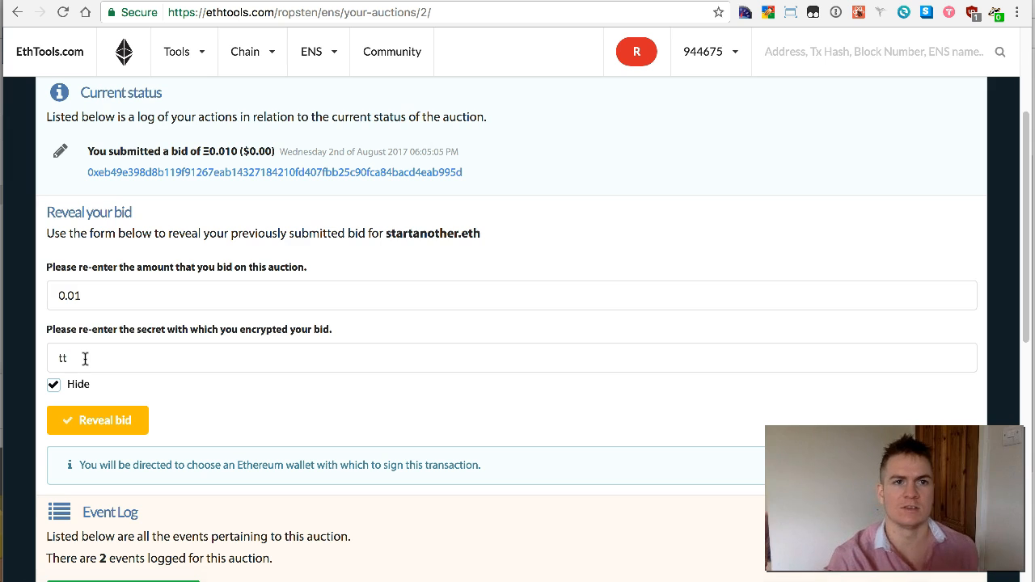
pyautogui.moveTo(85, 358); pyautogui.dragTo(36, 360)
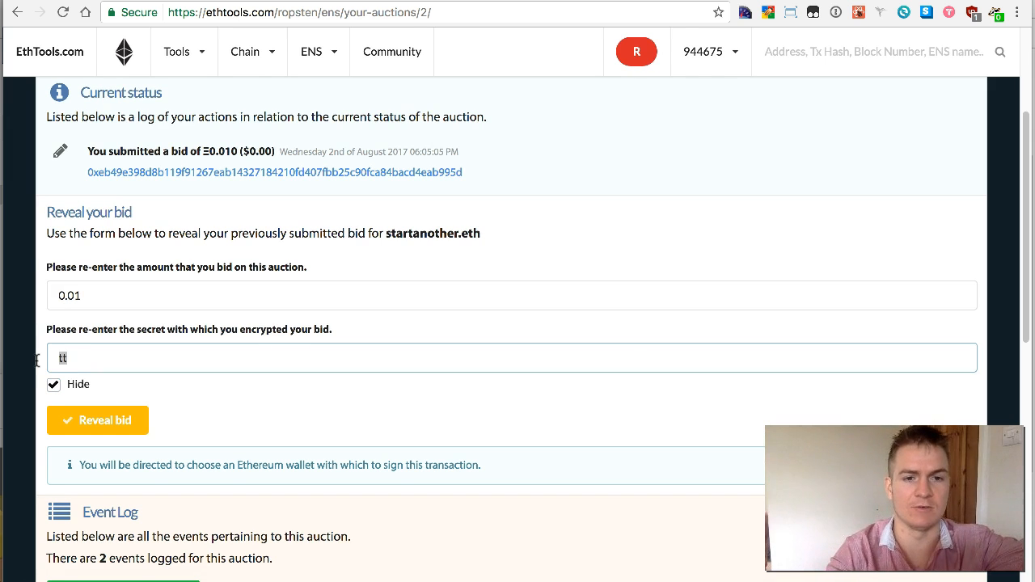
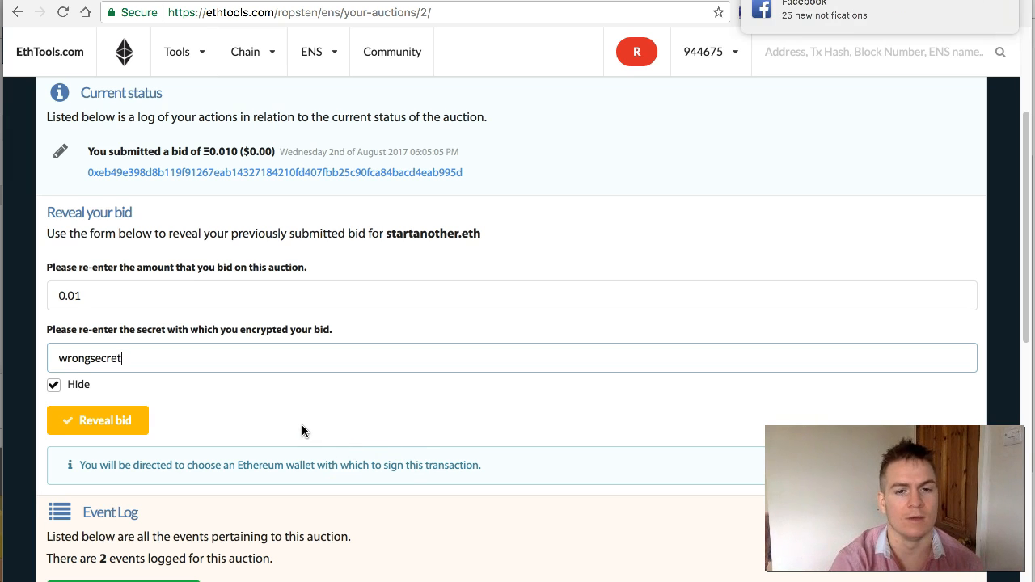
# Step: Load the wallet from the pasted 12-word mnemonic and its password for the startanother.eth reveal
pyautogui.click(114, 420)
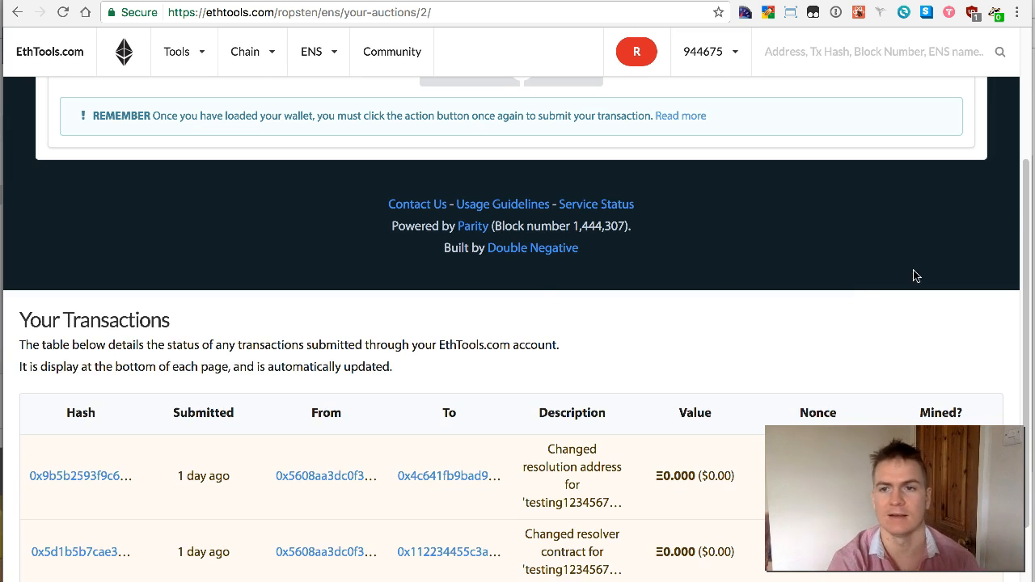
pyautogui.moveTo(1028, 201); pyautogui.dragTo(1003, 32)
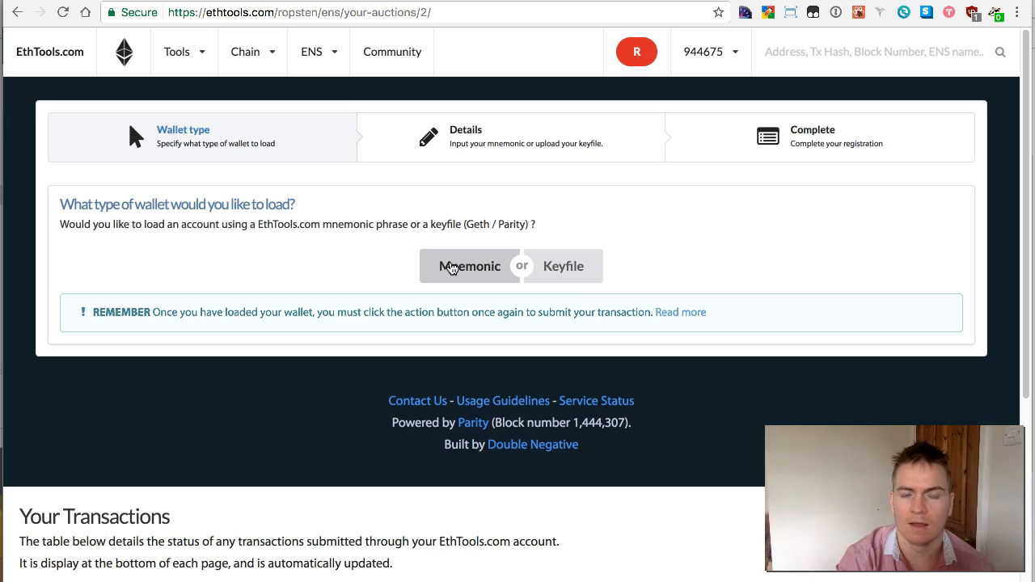
pyautogui.click(452, 267)
pyautogui.click(452, 278)
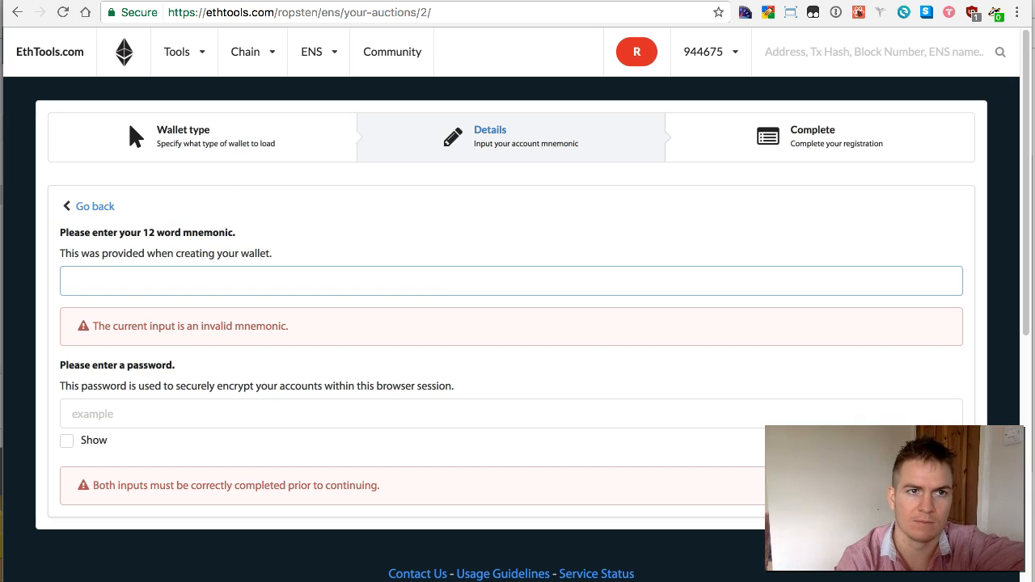
pyautogui.click(137, 283)
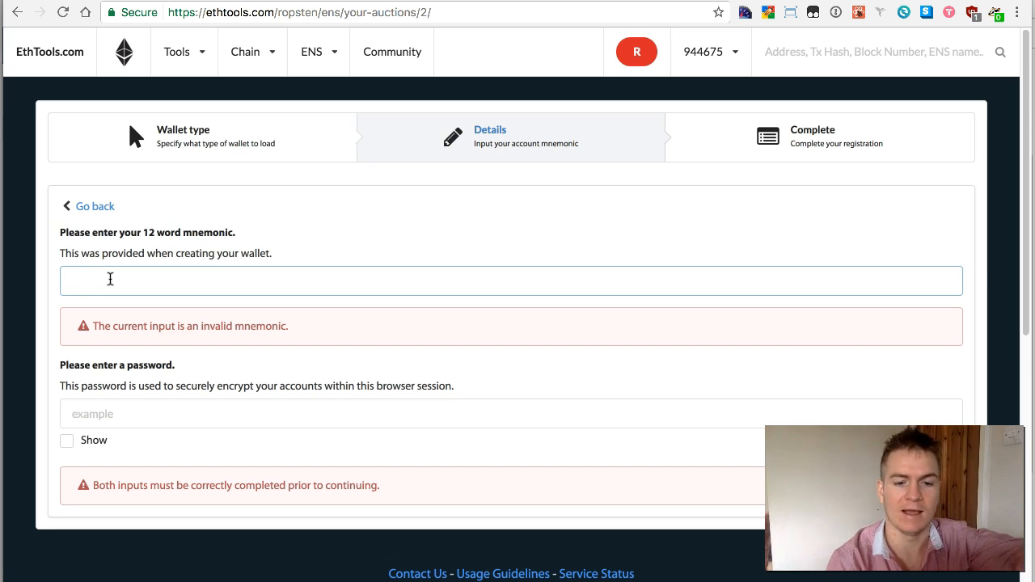
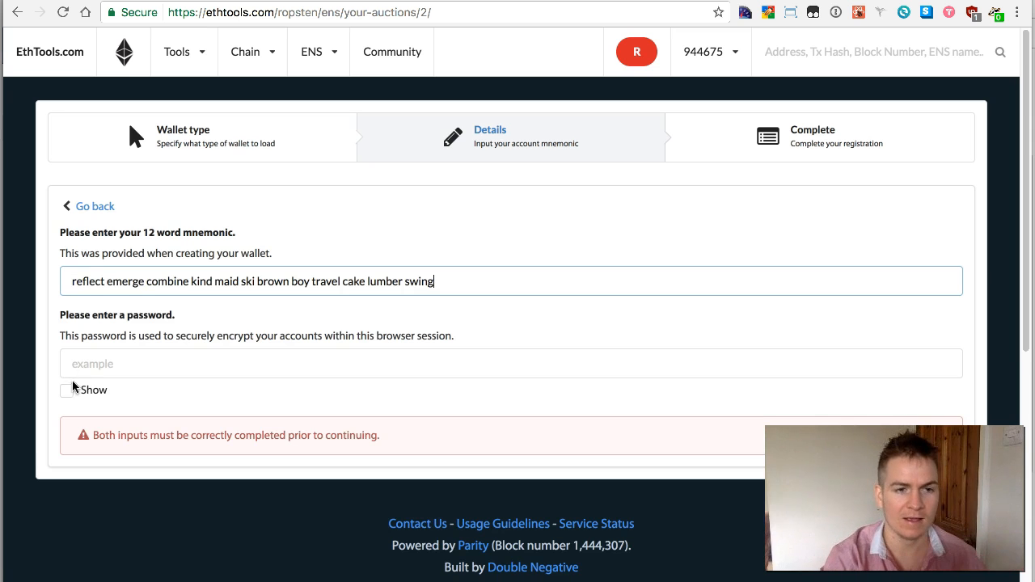
pyautogui.click(92, 364)
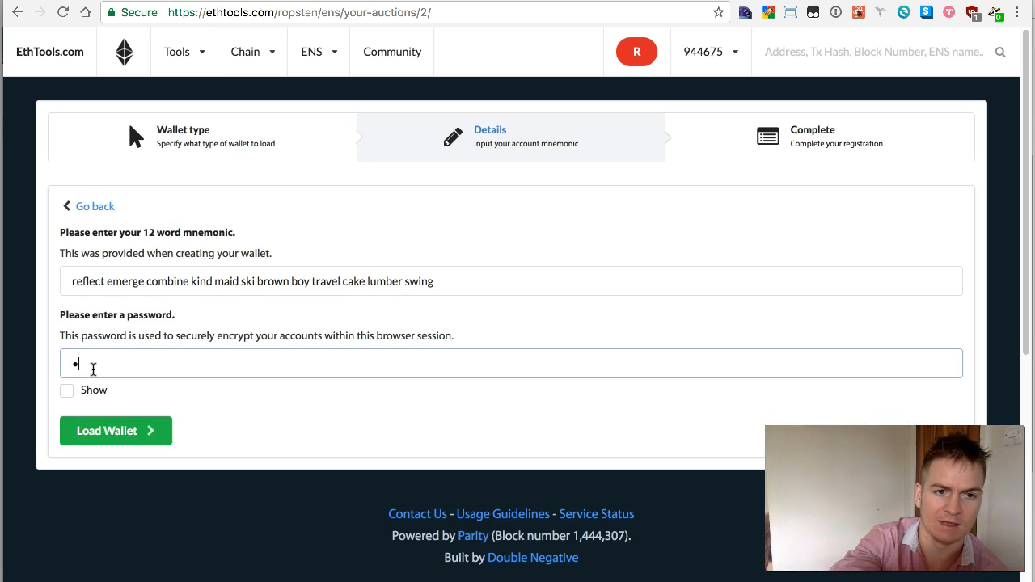
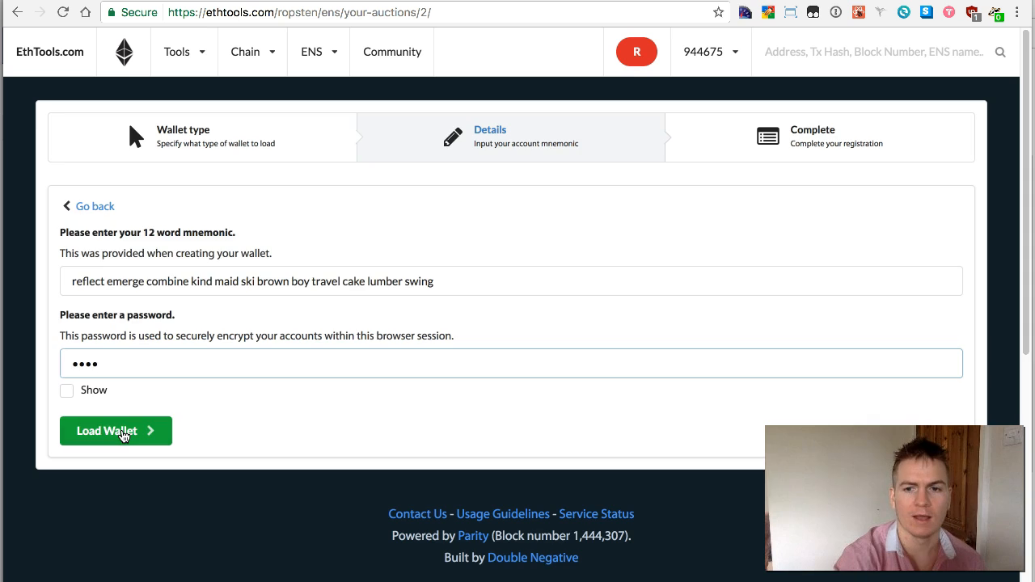
pyautogui.click(124, 432)
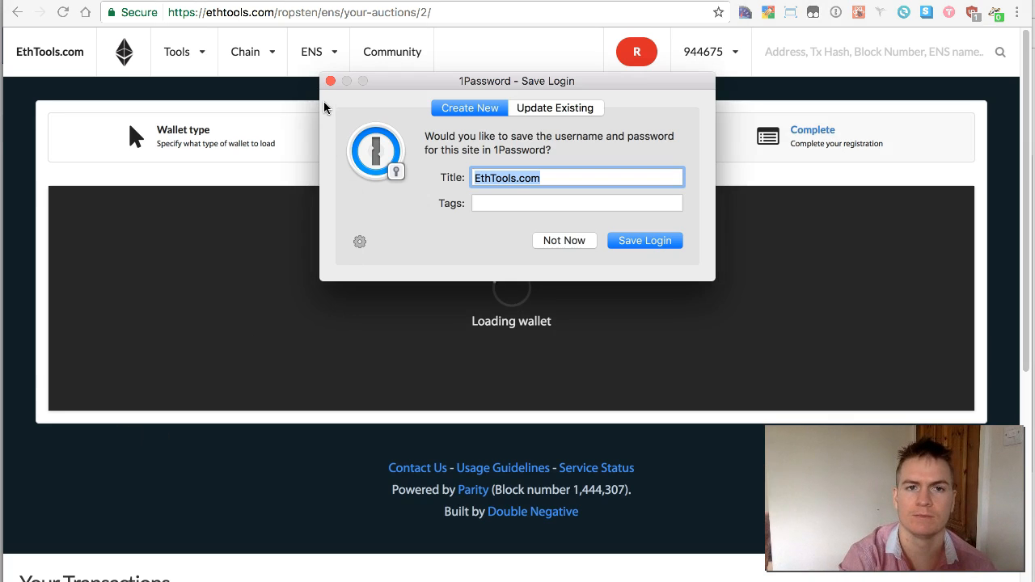
pyautogui.click(330, 82)
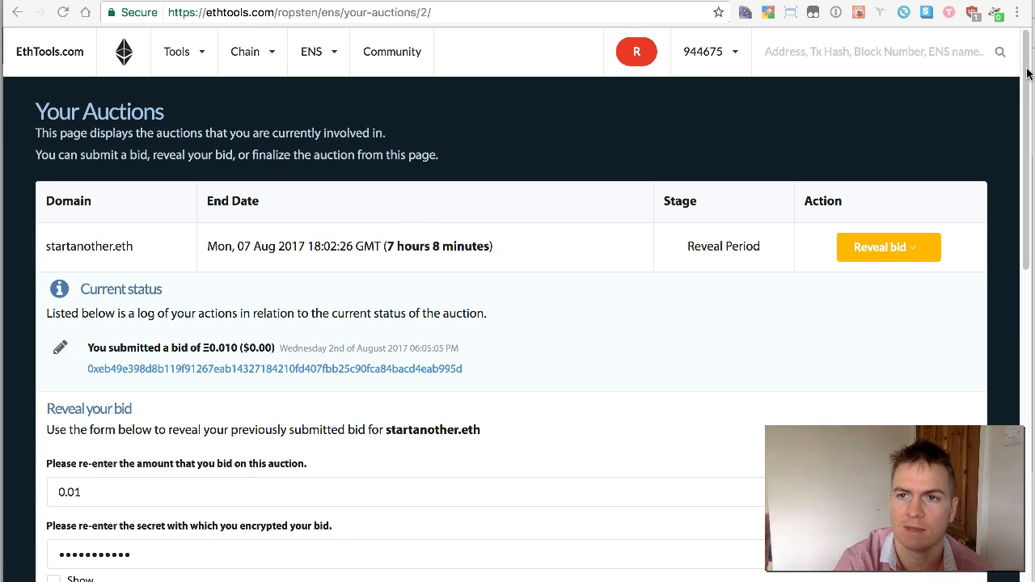
# Step: Check the secret and submit the startanother.eth reveal, which fails with a Bad instruction error
pyautogui.moveTo(1027, 73); pyautogui.dragTo(1031, 146)
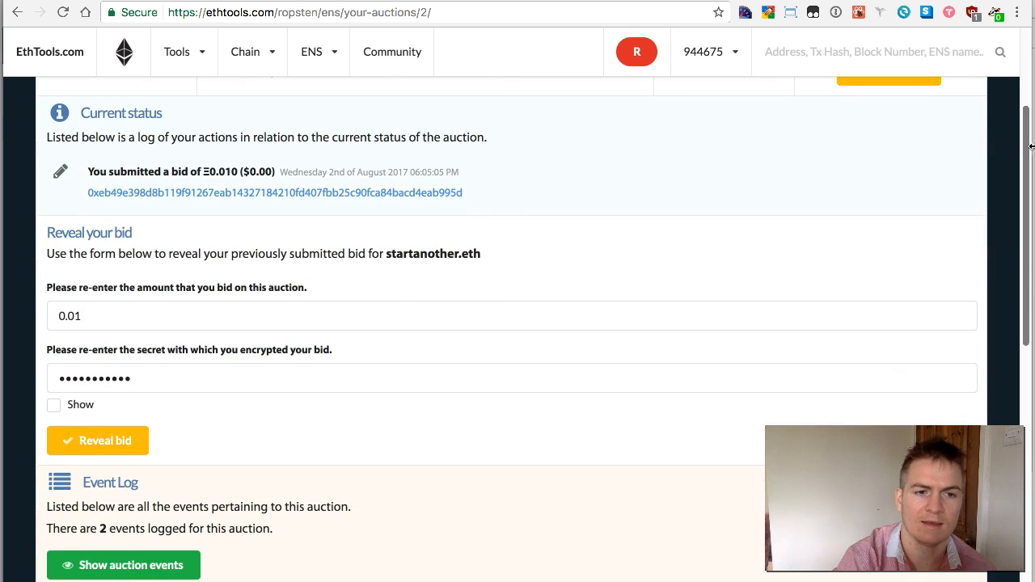
pyautogui.click(54, 409)
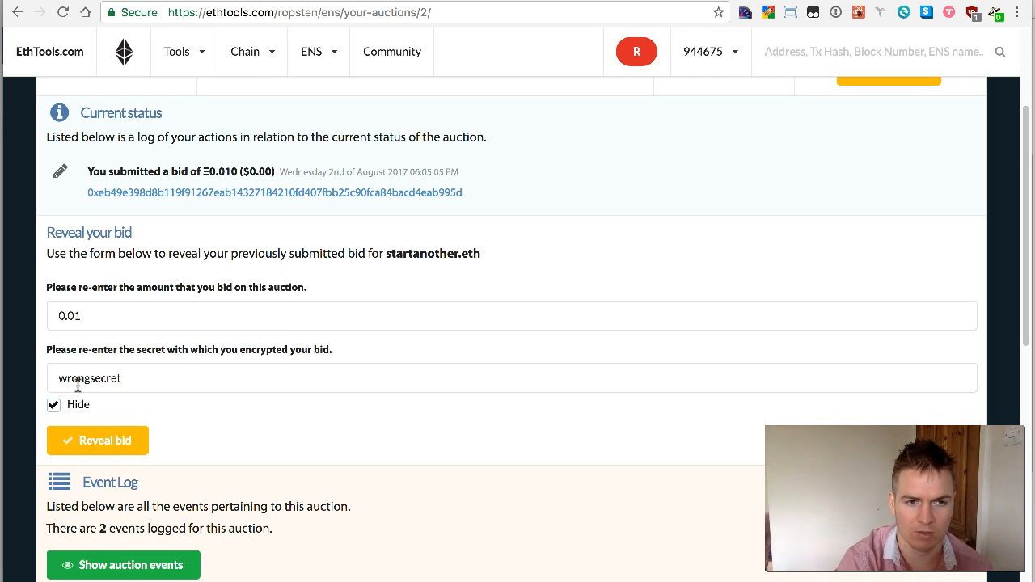
pyautogui.click(100, 442)
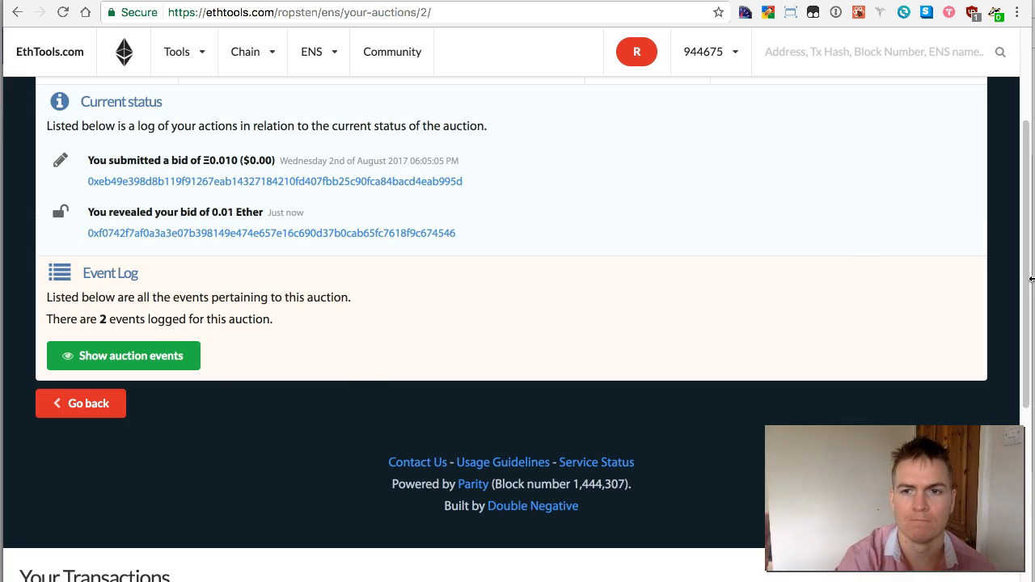
pyautogui.moveTo(1028, 278); pyautogui.dragTo(1028, 207)
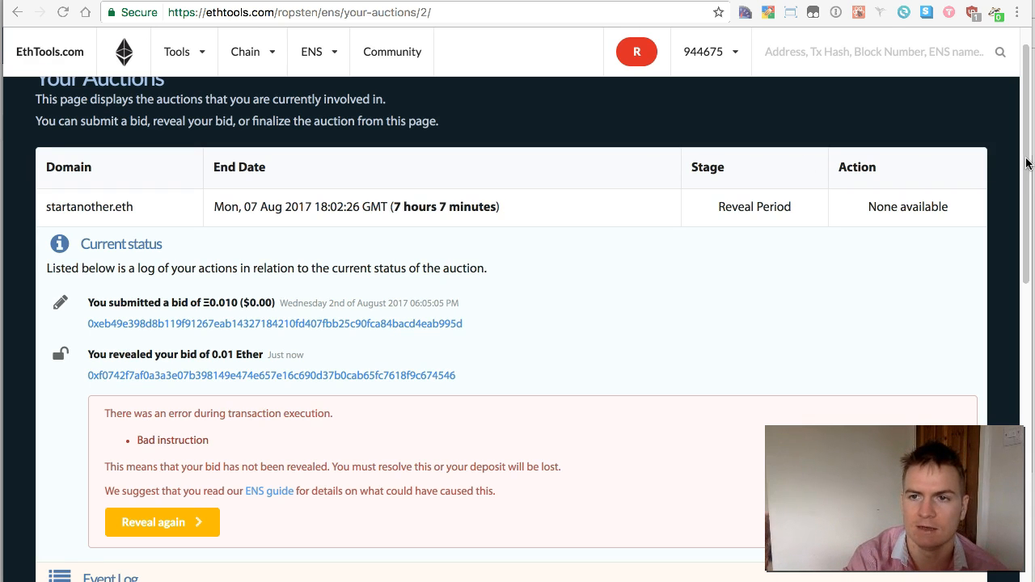
# Step: Reopen the startanother.eth reveal form and check the secret before masking it again
pyautogui.moveTo(1025, 162); pyautogui.dragTo(1031, 187)
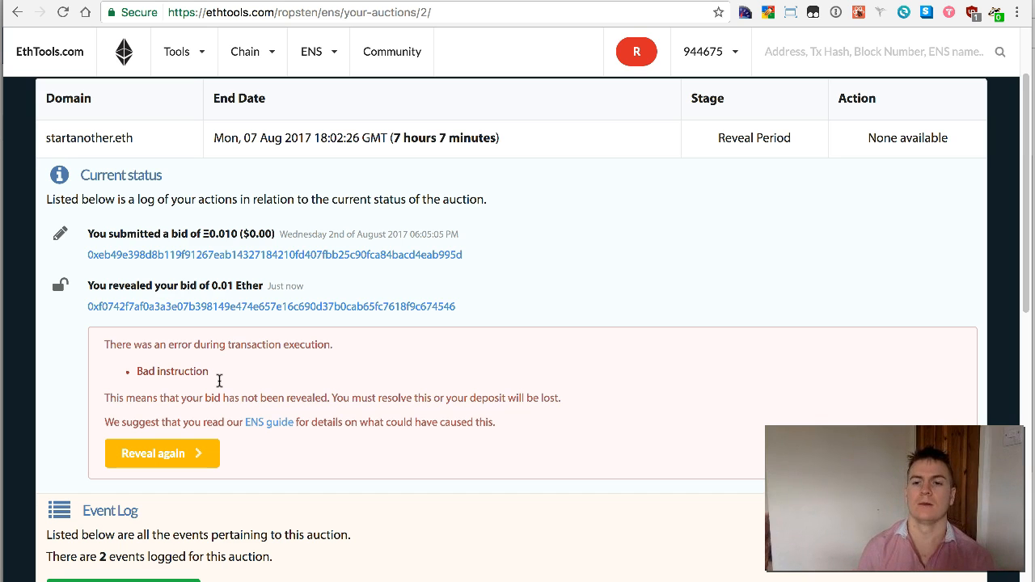
pyautogui.click(179, 461)
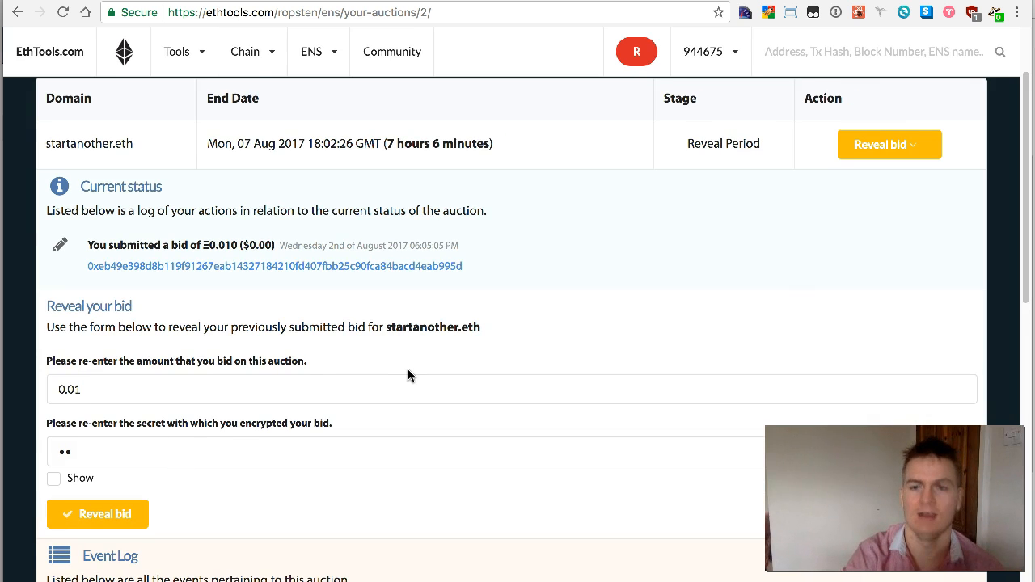
pyautogui.scroll(-3, 1031, 229)
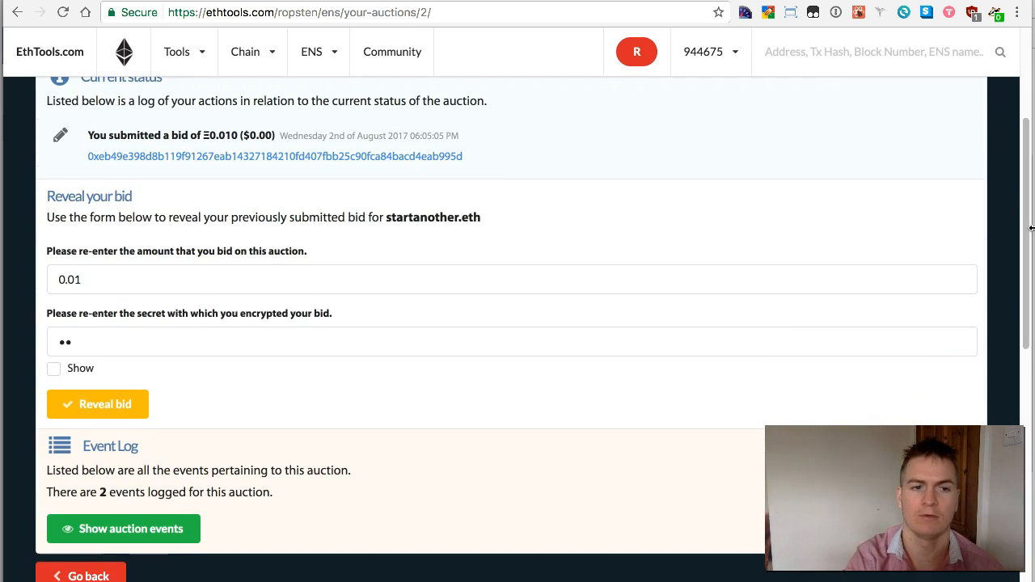
pyautogui.click(52, 370)
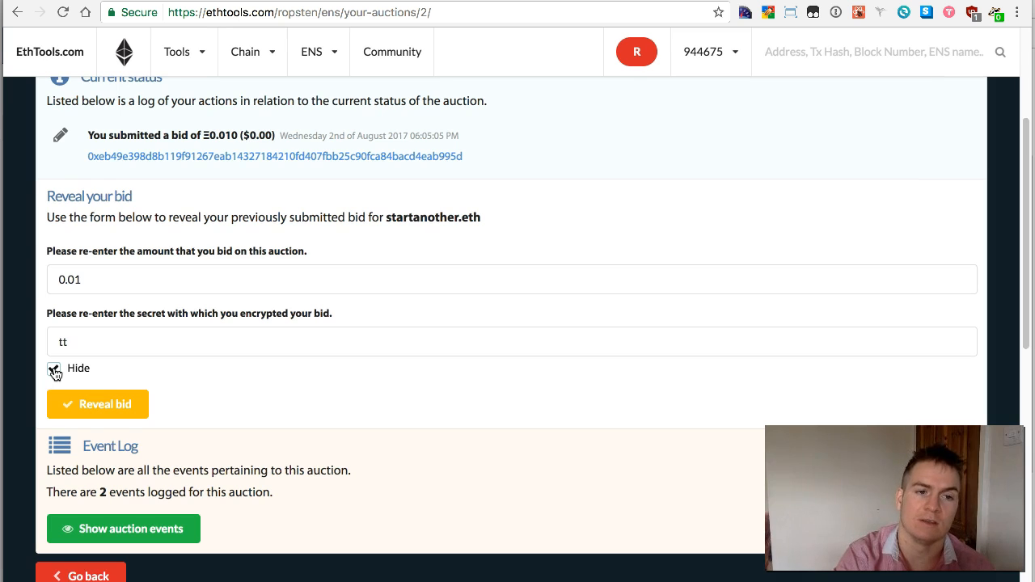
pyautogui.click(54, 370)
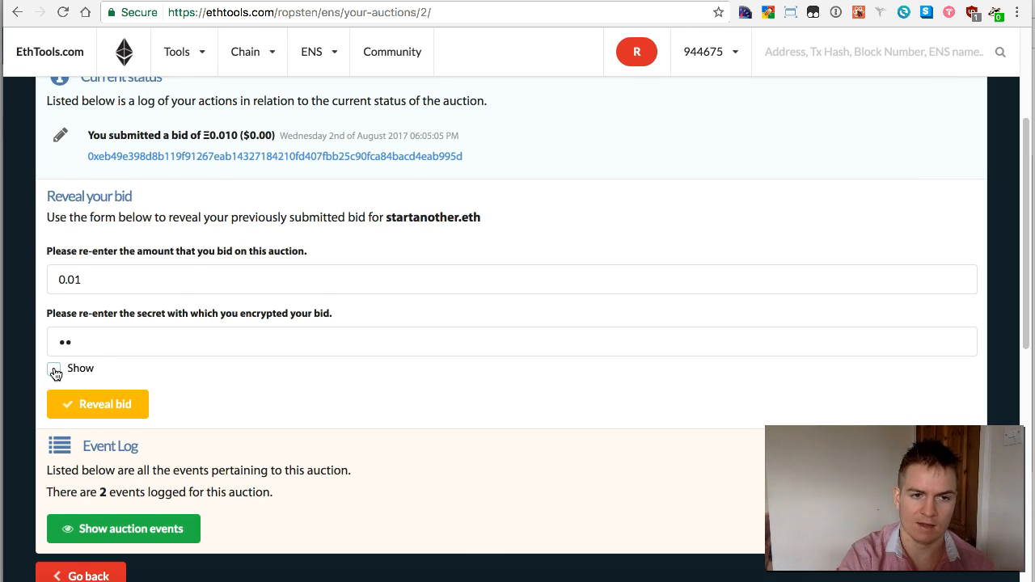
# Step: Submit the startanother.eth reveal and watch until the 0.01 Ether bid is confirmed revealed
pyautogui.click(97, 412)
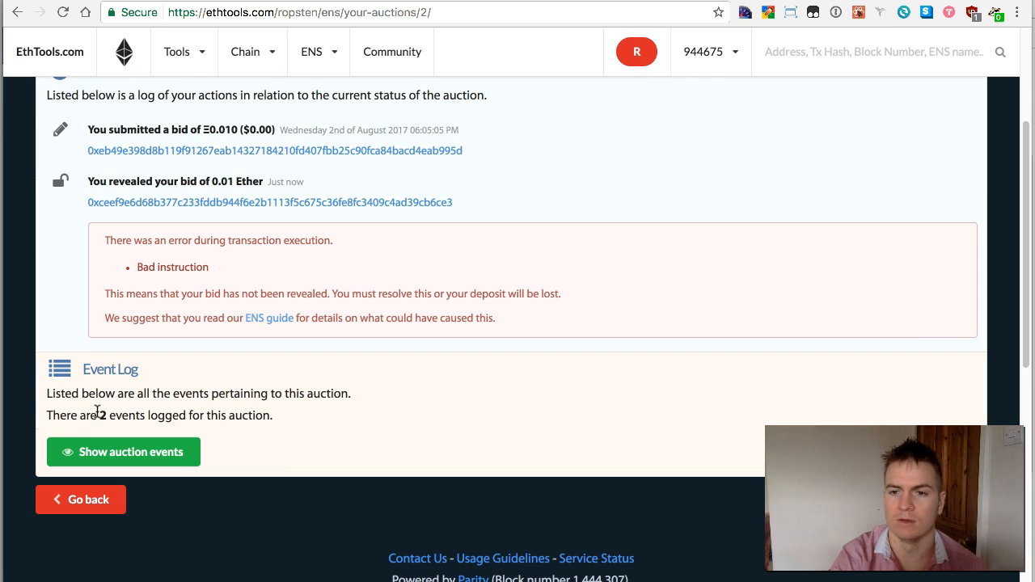
pyautogui.moveTo(1023, 267); pyautogui.dragTo(1023, 198)
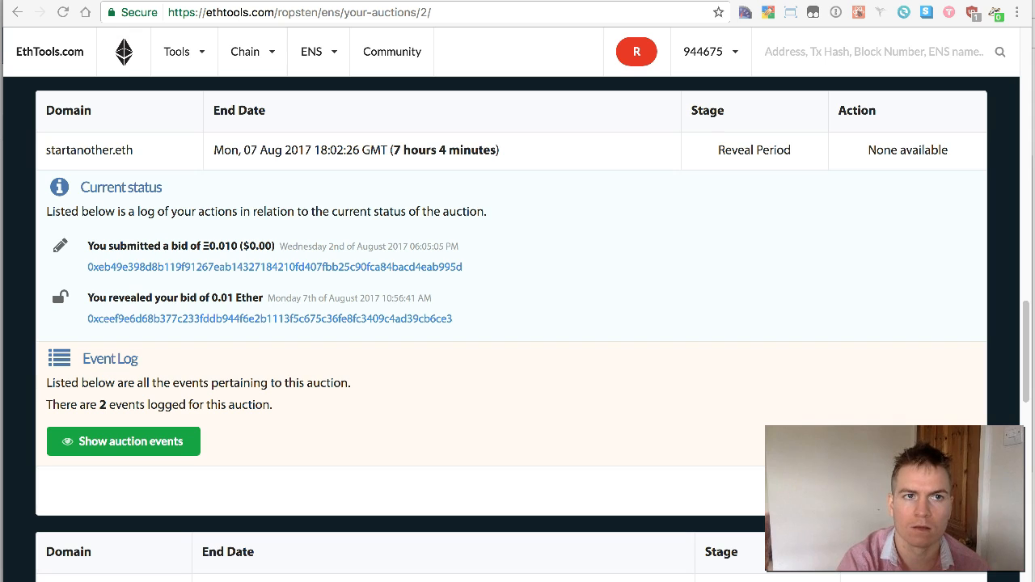
pyautogui.scroll(15, 518, 323)
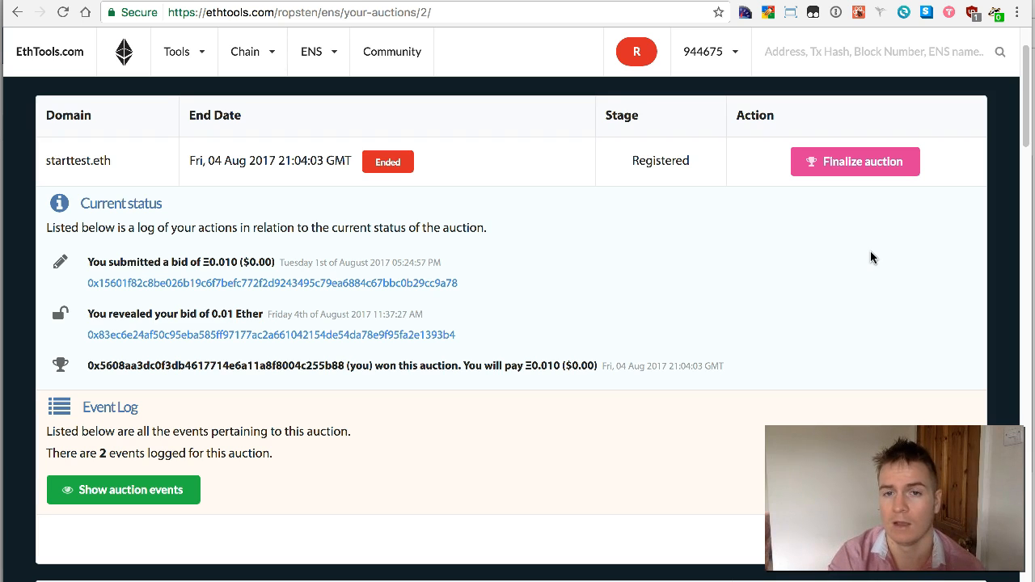
# Step: Reload the wallet from the pasted 12-word mnemonic and password to finalize starttest.eth
pyautogui.click(828, 172)
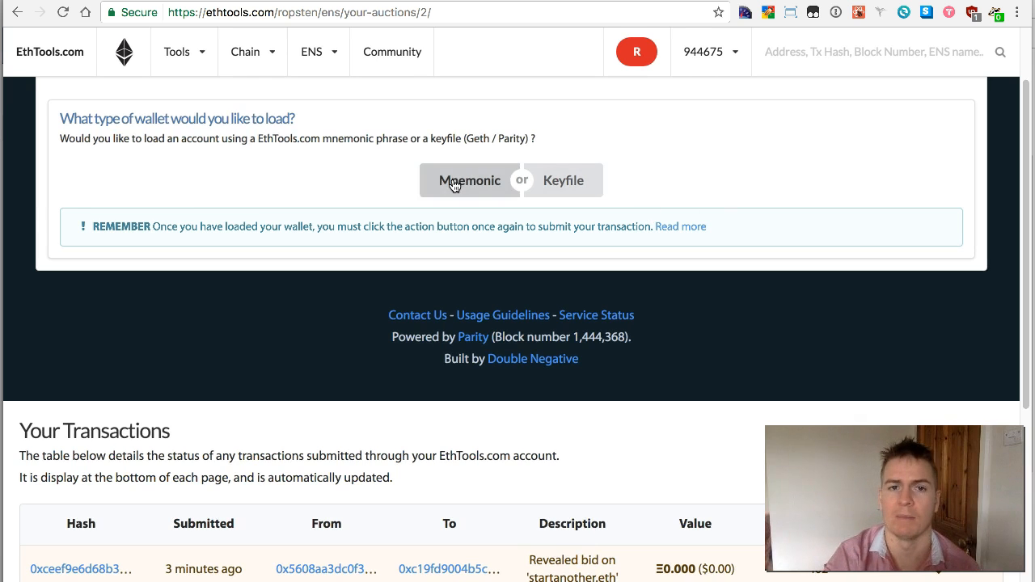
pyautogui.click(446, 181)
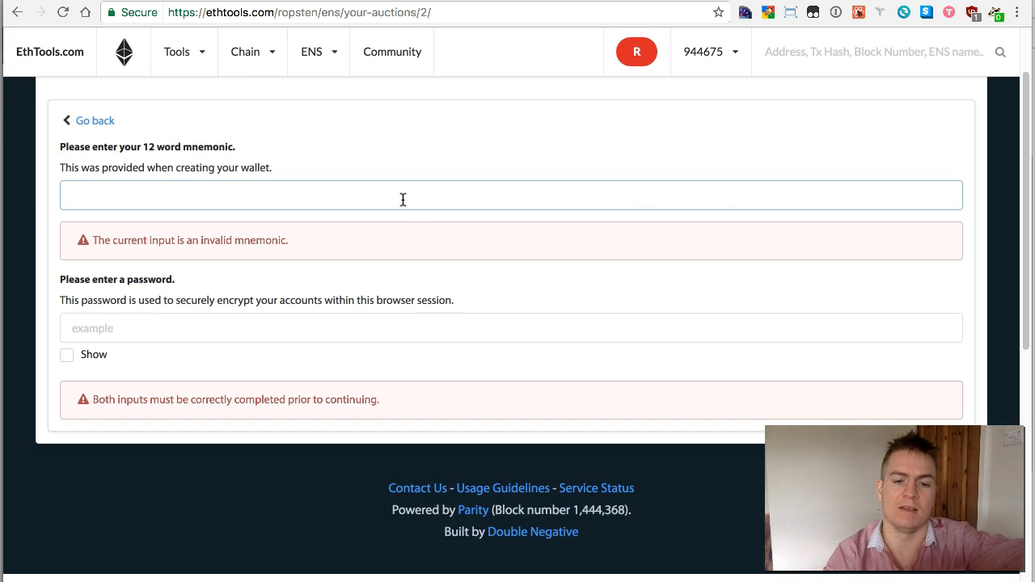
pyautogui.hotkey('ctrl', 'v')
pyautogui.click(250, 278)
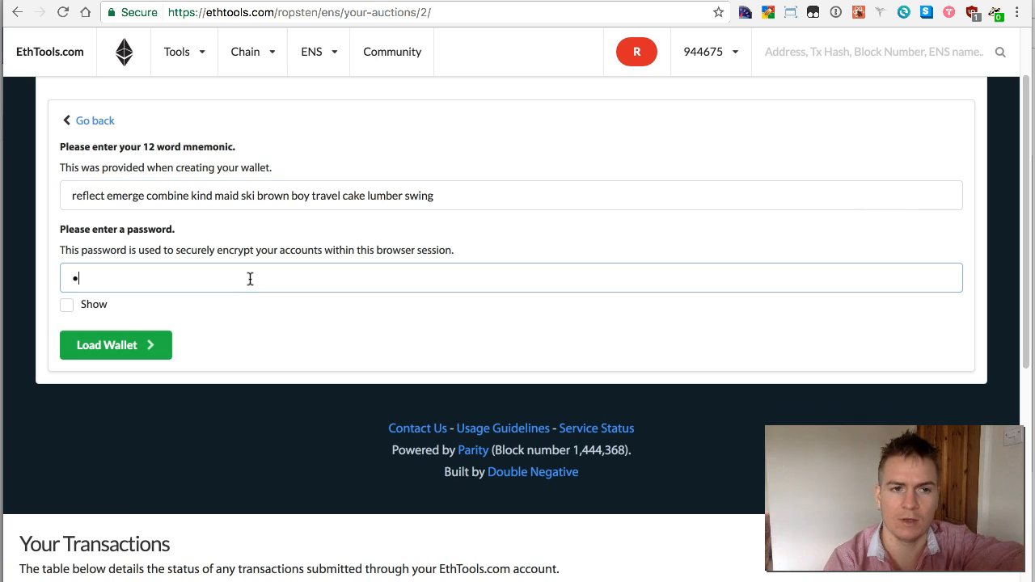
pyautogui.click(125, 348)
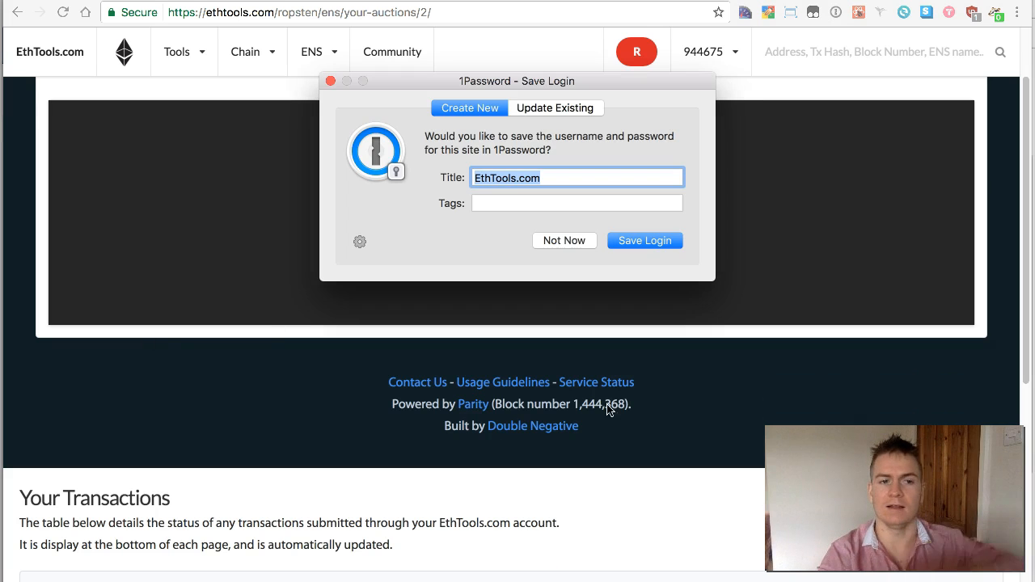
pyautogui.click(331, 82)
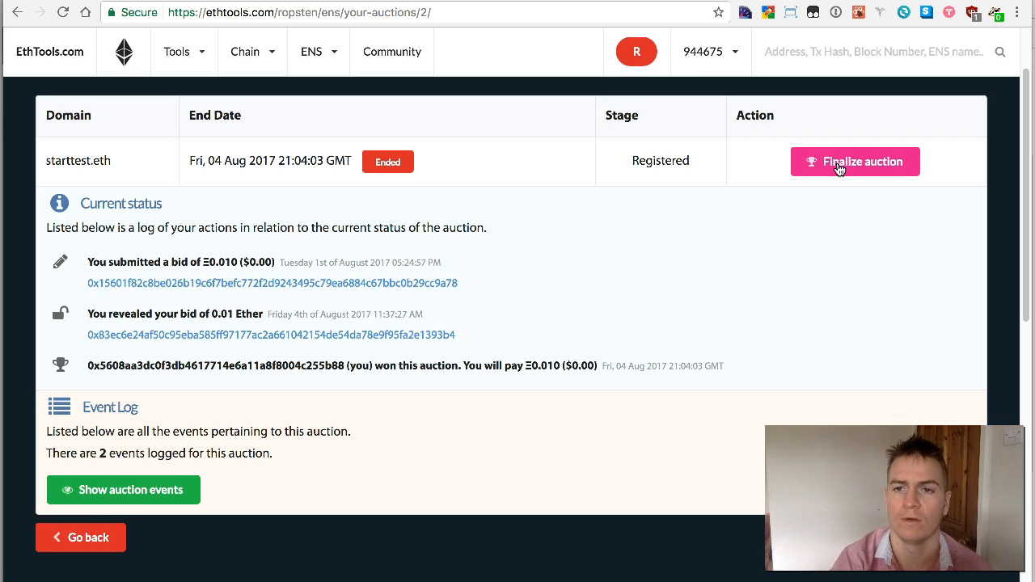
# Step: Finalize the starttest.eth auction's 0.010 Ether winning bid and return to the auctions list
pyautogui.click(839, 167)
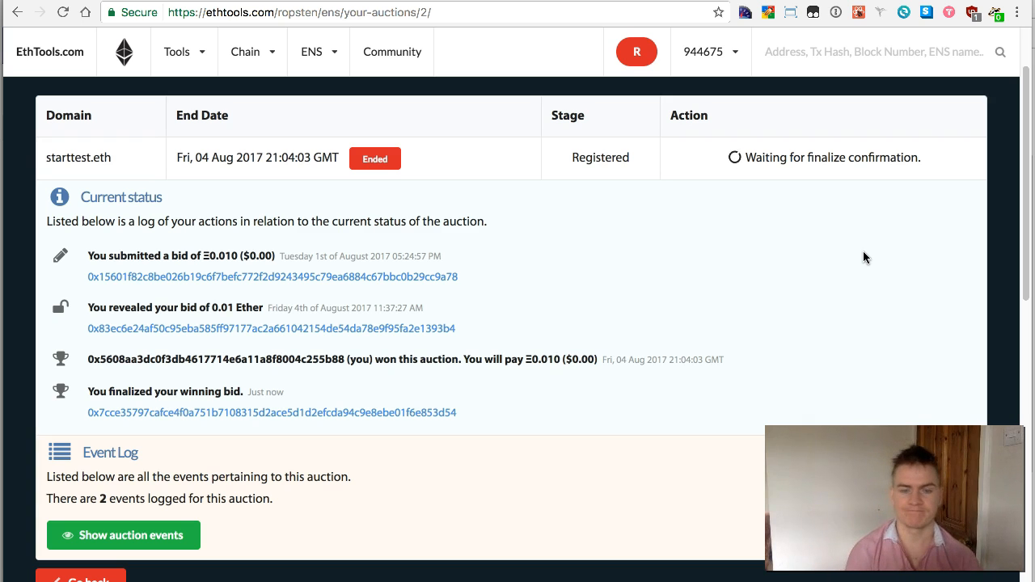
pyautogui.moveTo(1031, 146); pyautogui.dragTo(1031, 209)
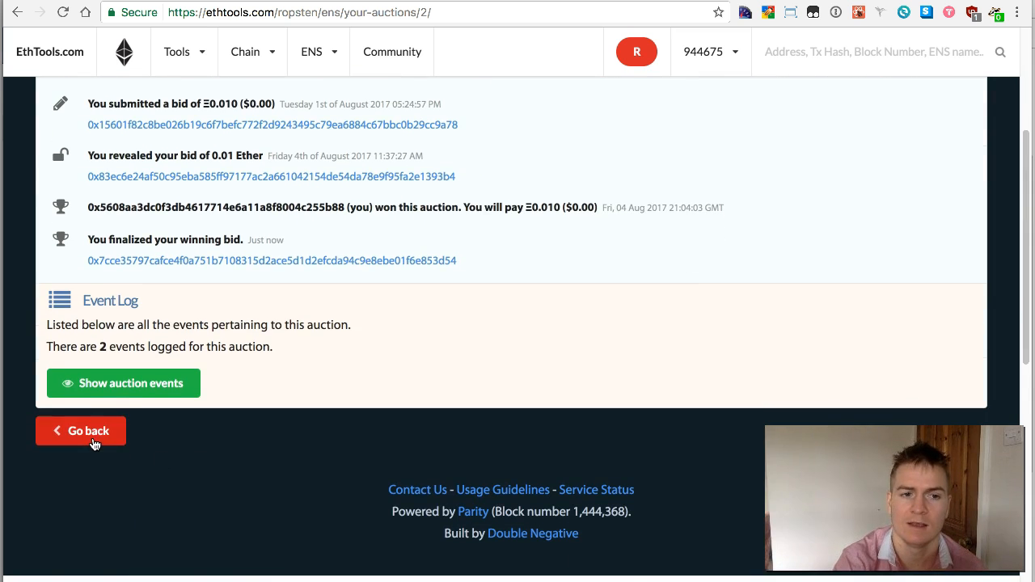
pyautogui.click(93, 441)
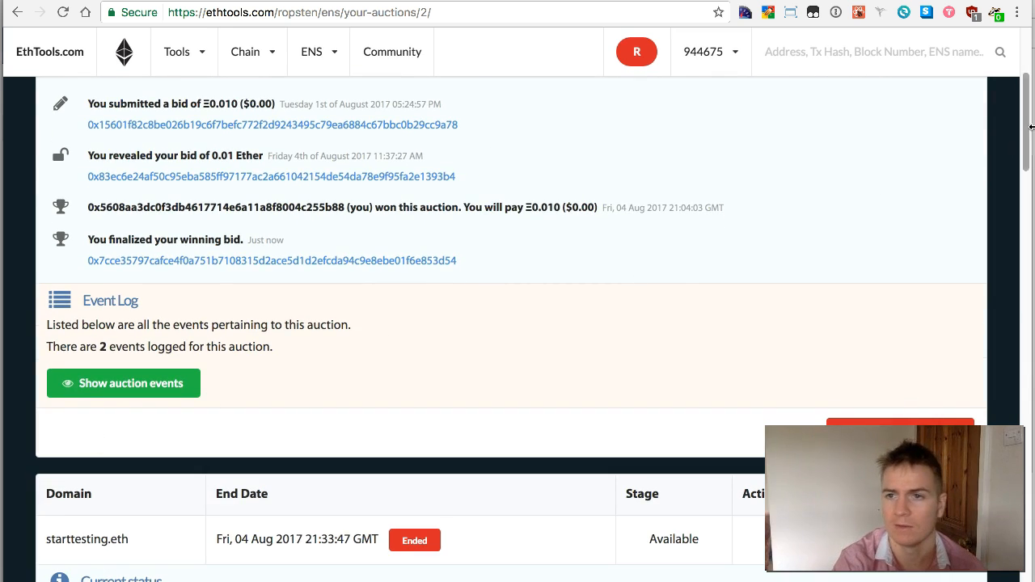
# Step: Archive the expired, unrevealed starttesting.eth auction further down the list
pyautogui.moveTo(1027, 130); pyautogui.dragTo(1031, 198)
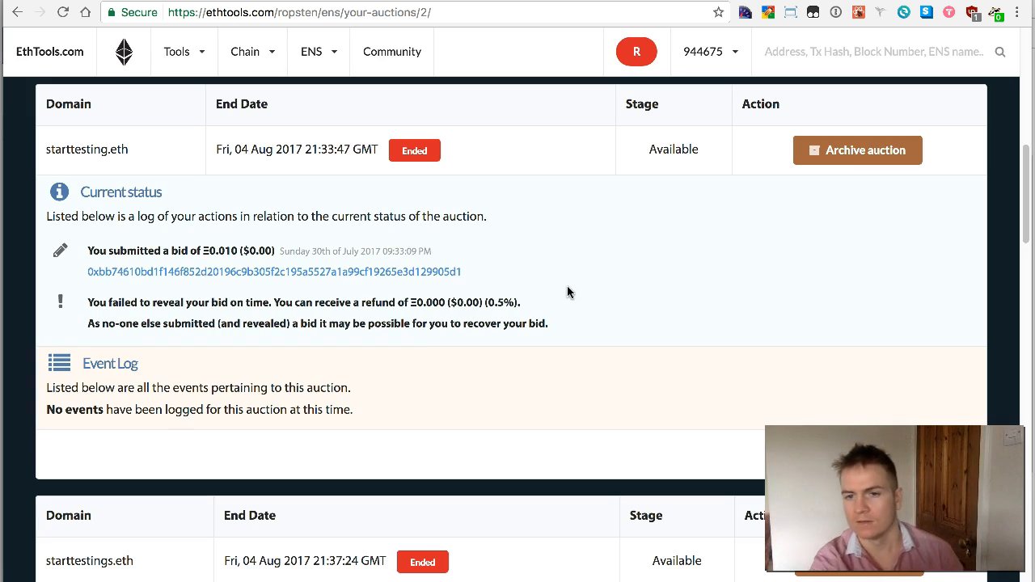
pyautogui.click(842, 145)
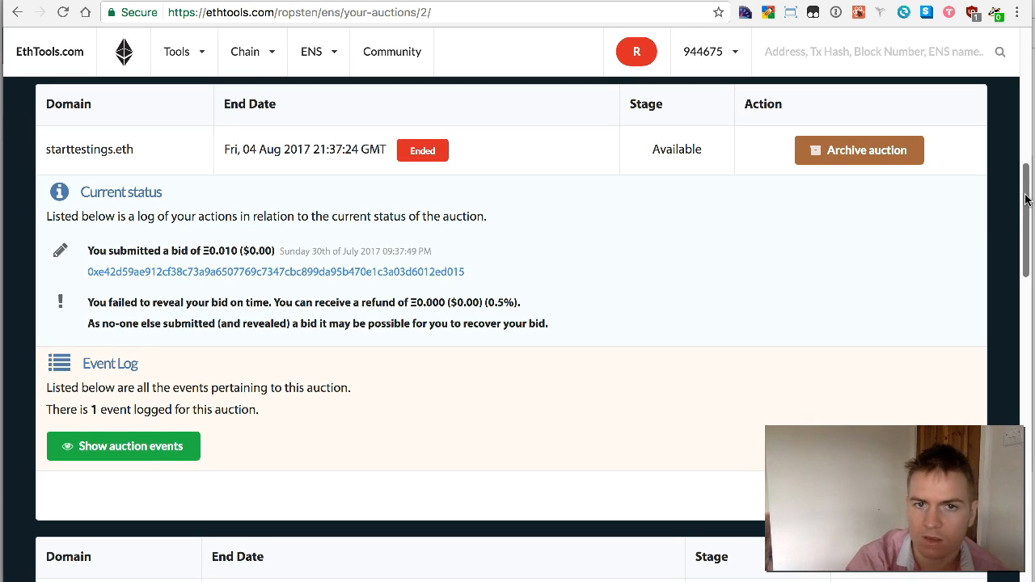
pyautogui.scroll(-4, 1025, 206)
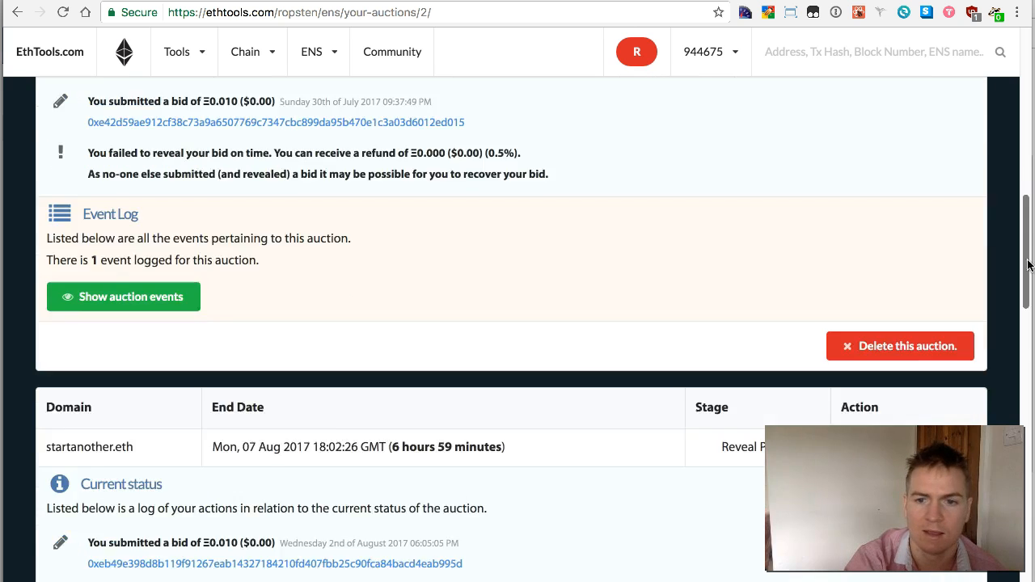
pyautogui.scroll(-3, 1029, 267)
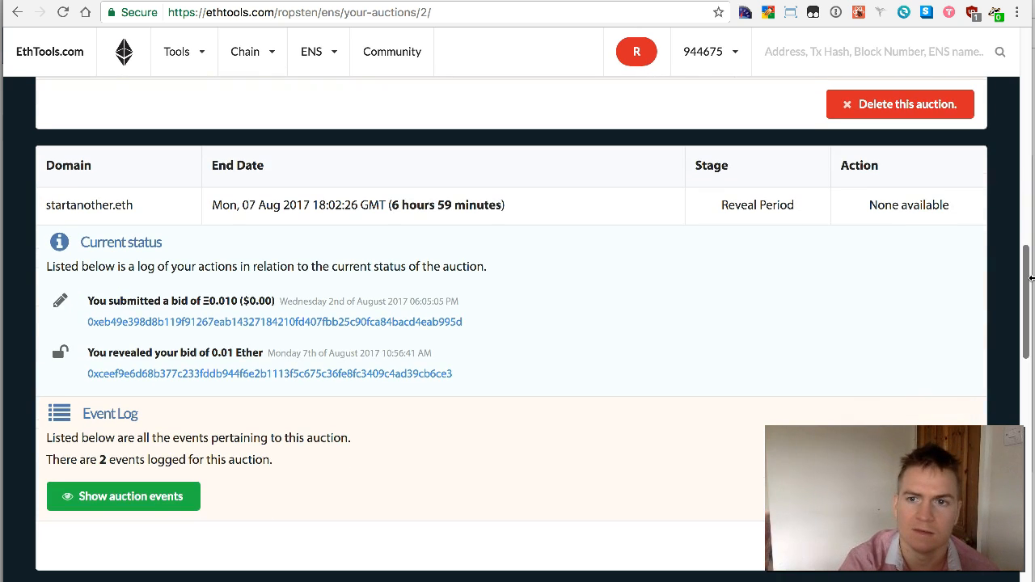
pyautogui.moveTo(1032, 277); pyautogui.dragTo(1031, 388)
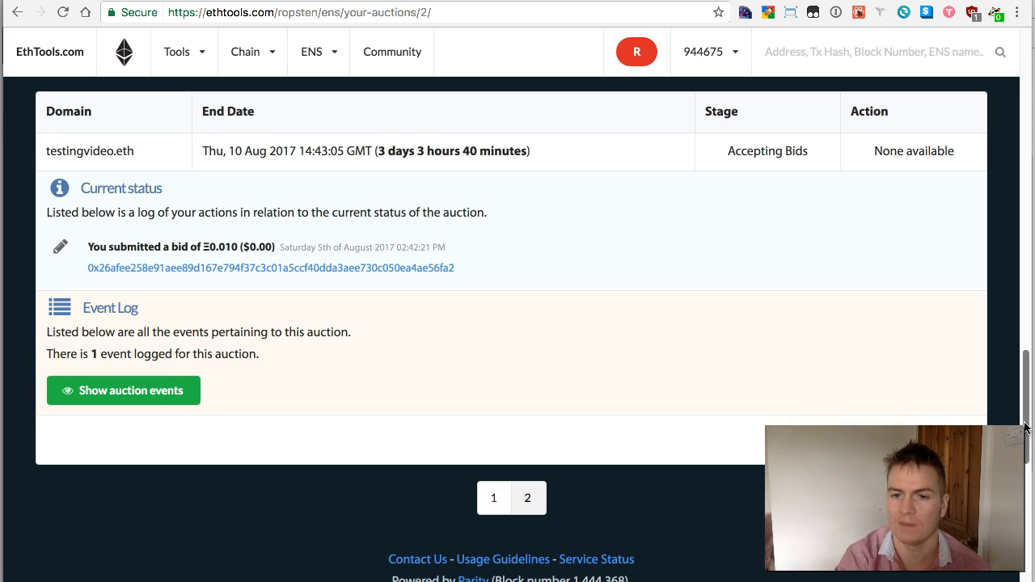
pyautogui.scroll(-1, 1026, 429)
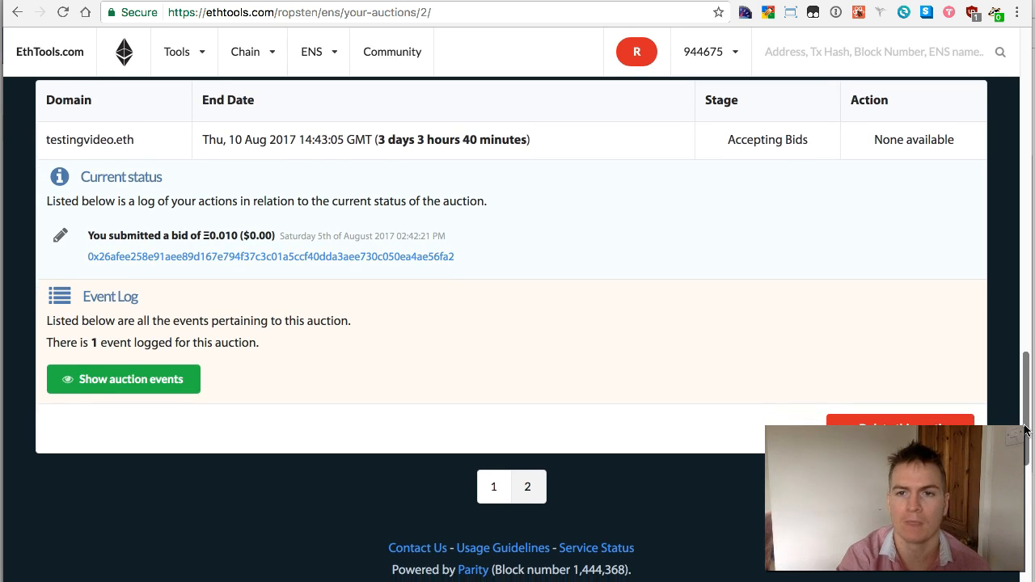
pyautogui.moveTo(1025, 429); pyautogui.dragTo(1023, 415)
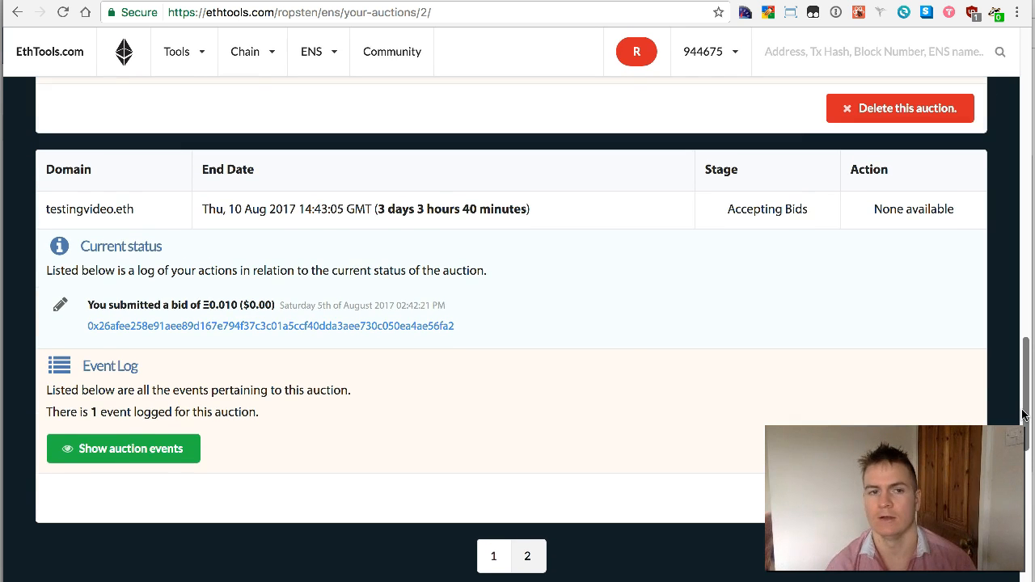